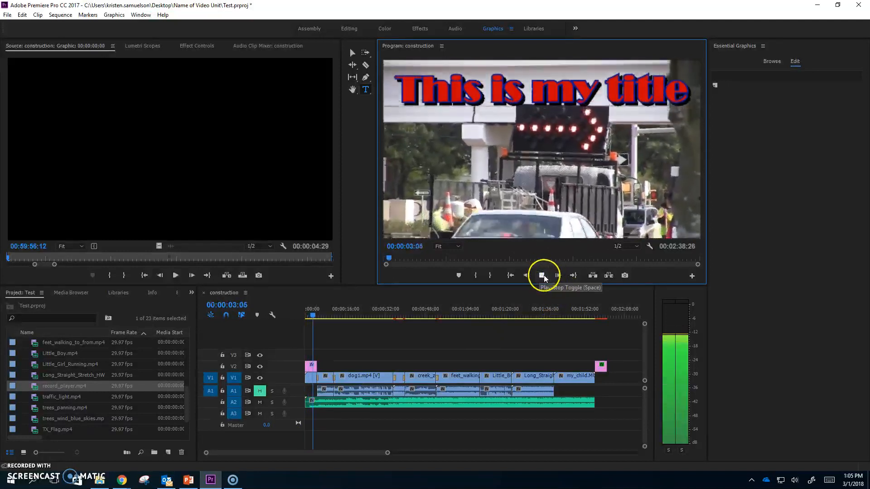
# - Stop playback at the opening title, and play the end of the construction sequence past the closing graphic
pyautogui.click(544, 276)
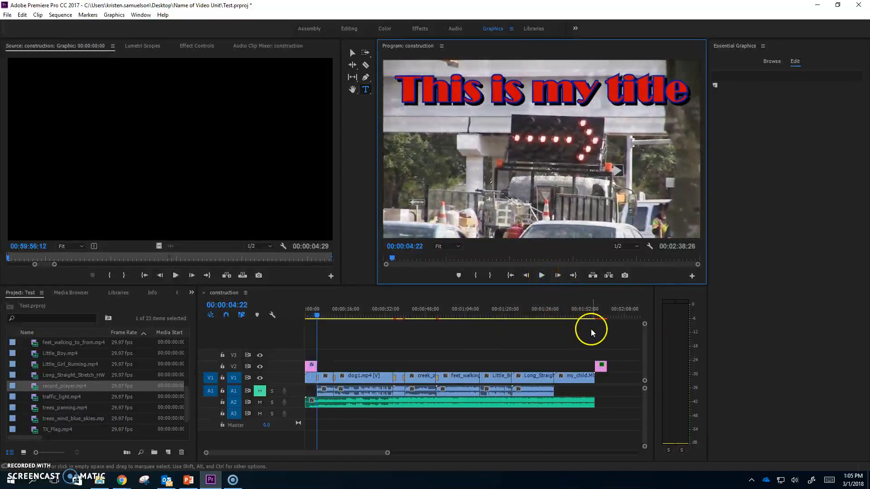
pyautogui.click(585, 312)
pyautogui.click(542, 276)
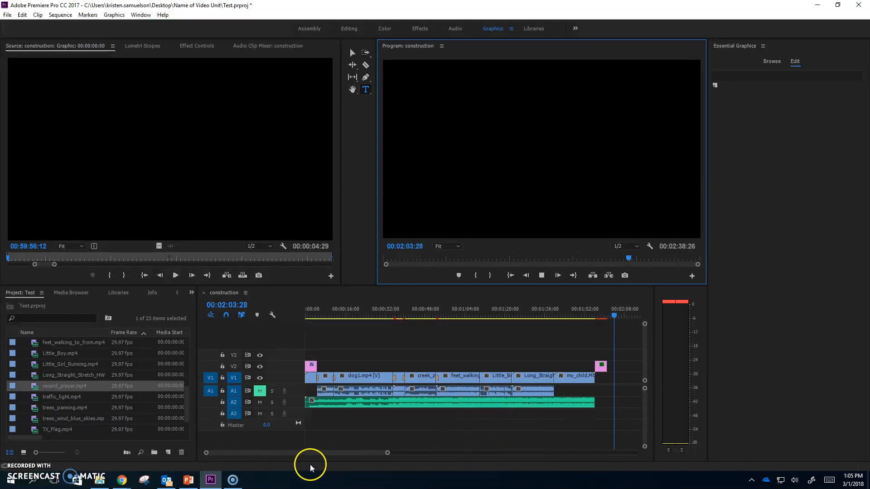
pyautogui.click(542, 275)
# - Delete the stray short clip far past the closing graphic on V1 and A1, and replay the sequence's ending
pyautogui.moveTo(266, 452); pyautogui.dragTo(281, 451)
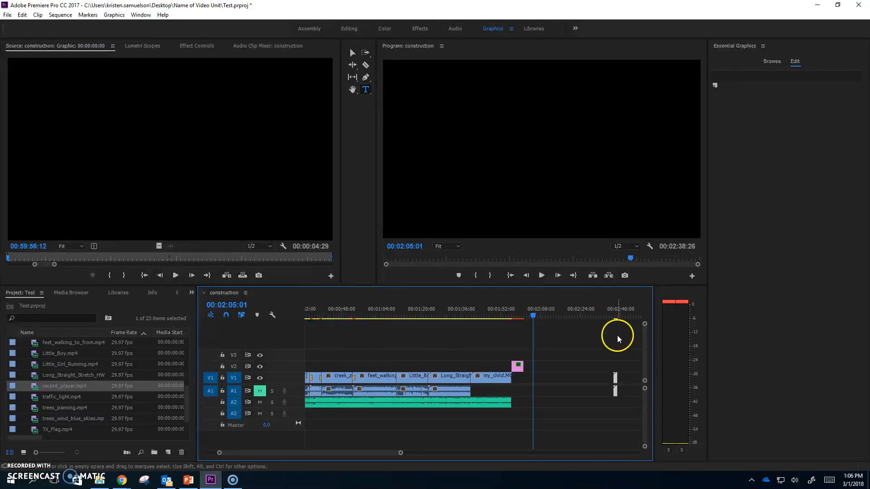
pyautogui.moveTo(533, 316); pyautogui.dragTo(598, 316)
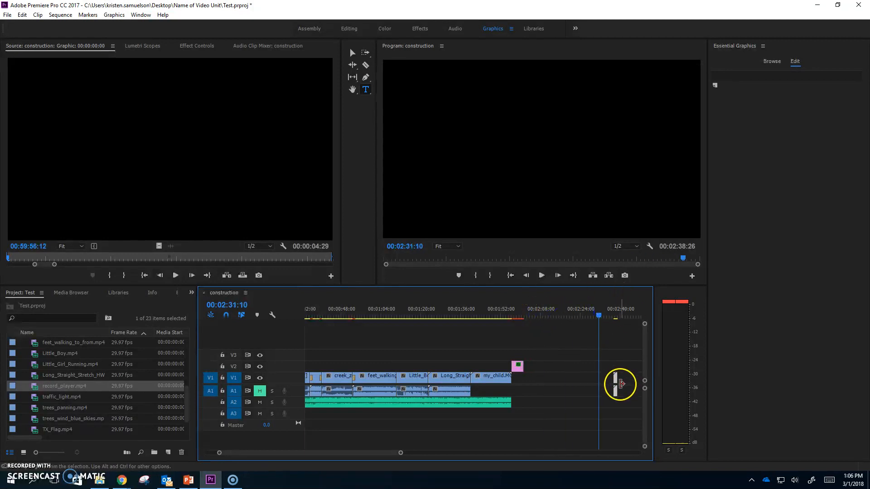
pyautogui.click(612, 376)
pyautogui.press('Delete')
pyautogui.click(510, 309)
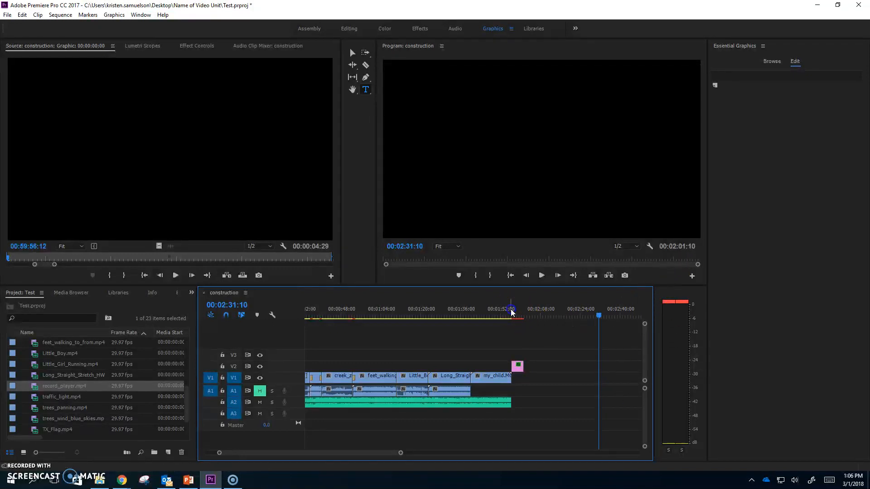
pyautogui.click(542, 276)
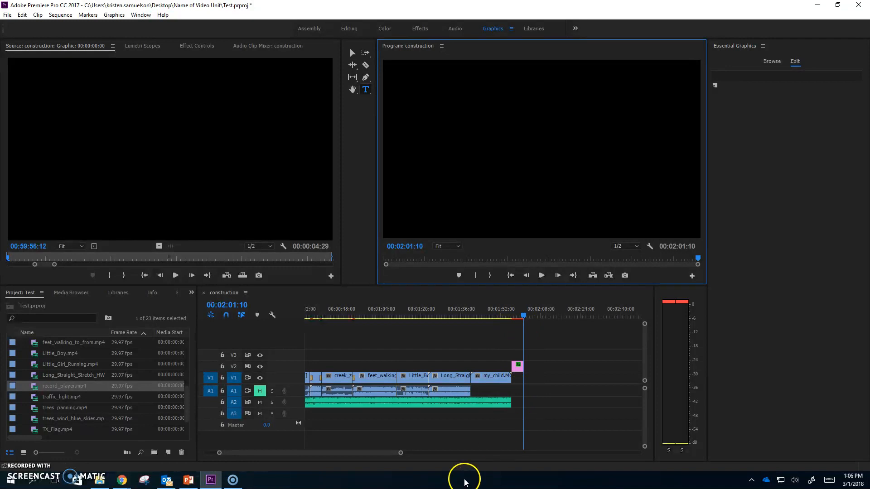
# - Open the media export settings for the graphic in the Source monitor and set the format to H.264
pyautogui.click(182, 103)
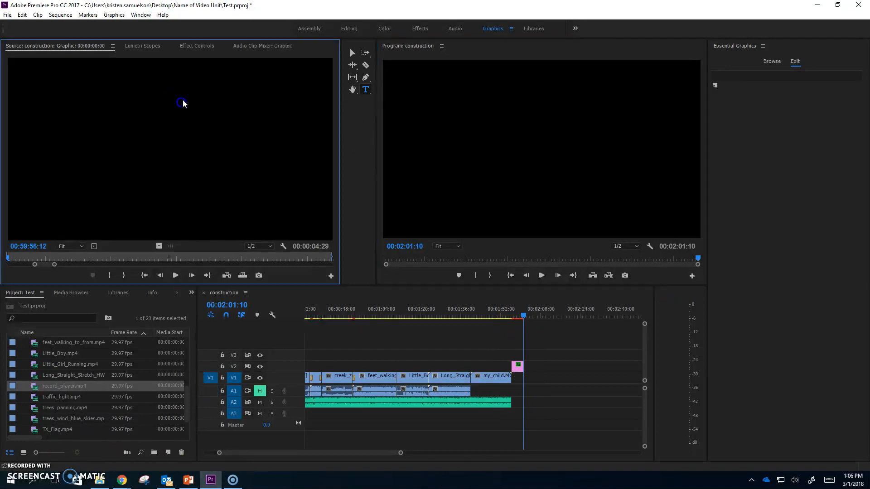
pyautogui.click(7, 16)
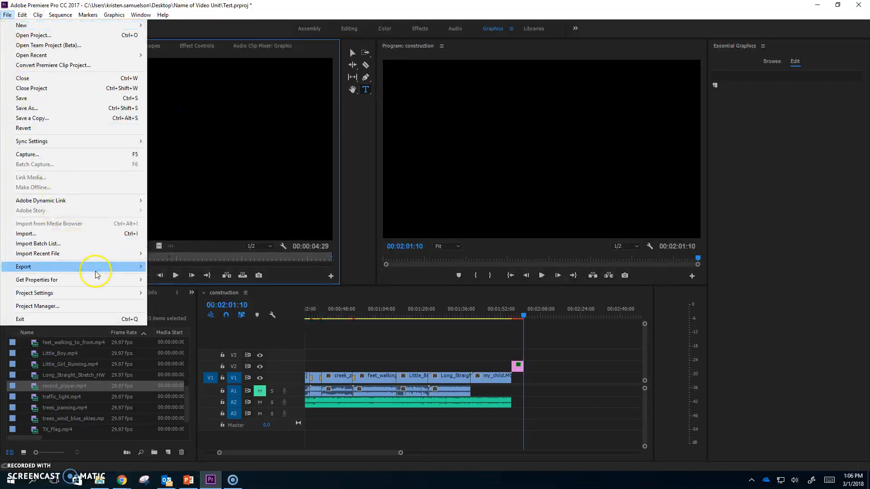
pyautogui.moveTo(97, 268)
pyautogui.click(184, 267)
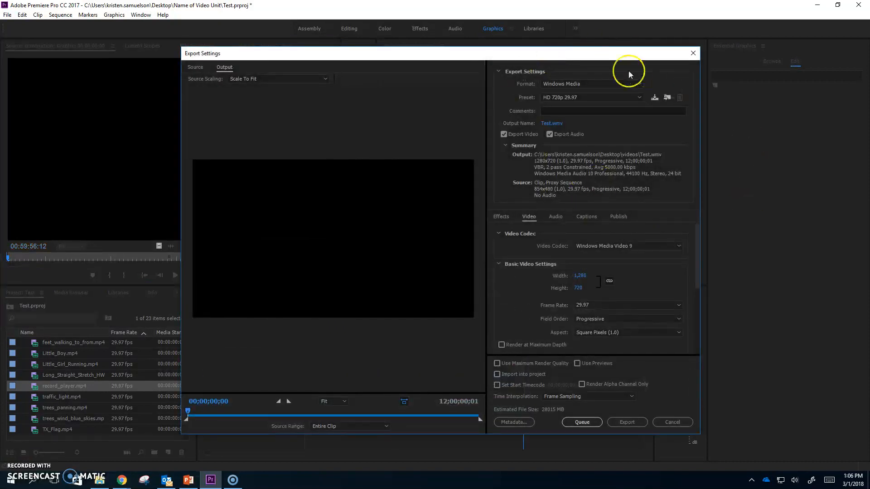
pyautogui.click(572, 86)
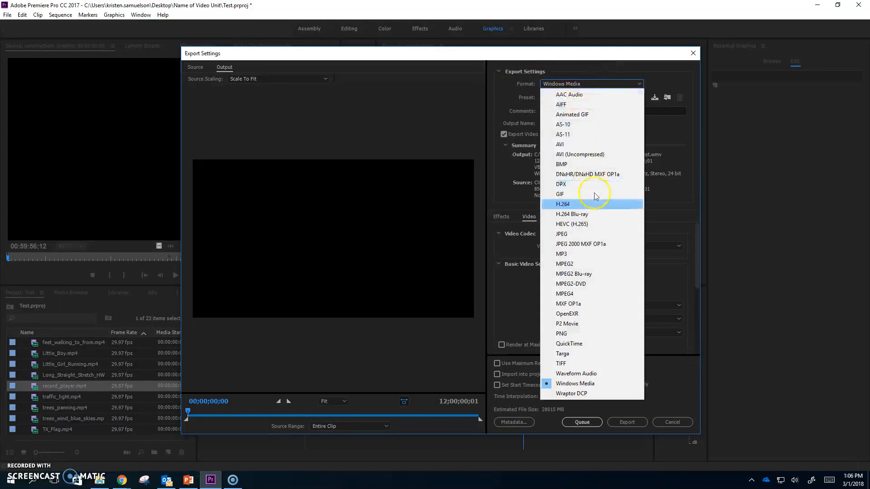
pyautogui.click(566, 205)
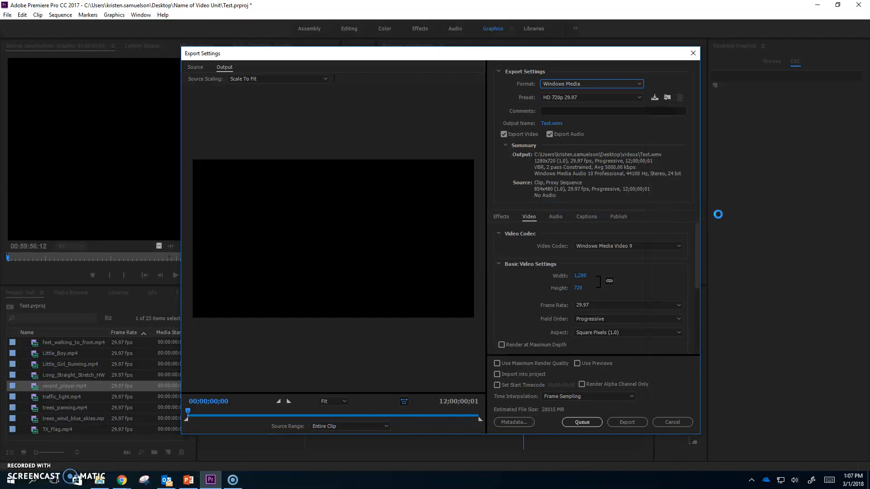
# - Set the export preset to Vimeo 720p HD
pyautogui.click(574, 98)
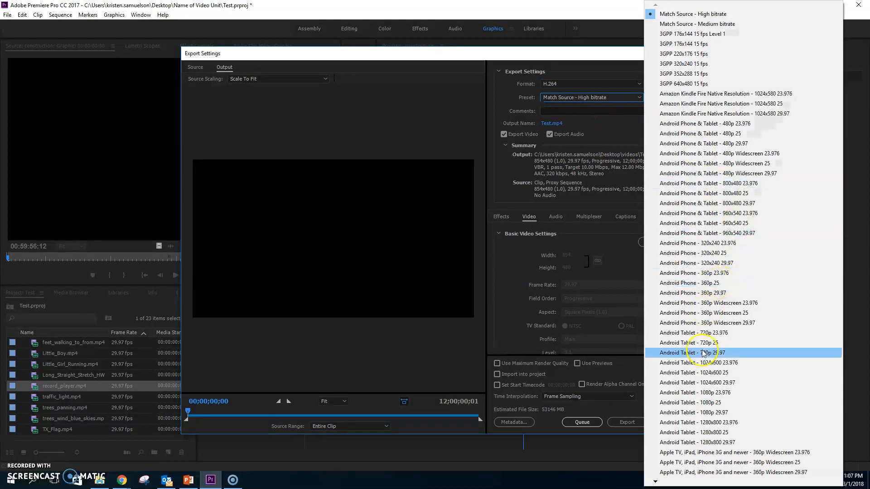
pyautogui.click(655, 483)
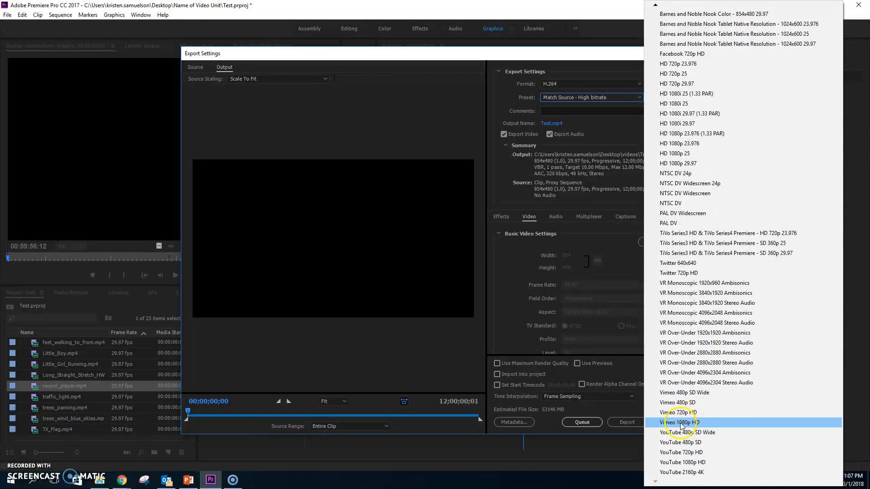
pyautogui.click(692, 404)
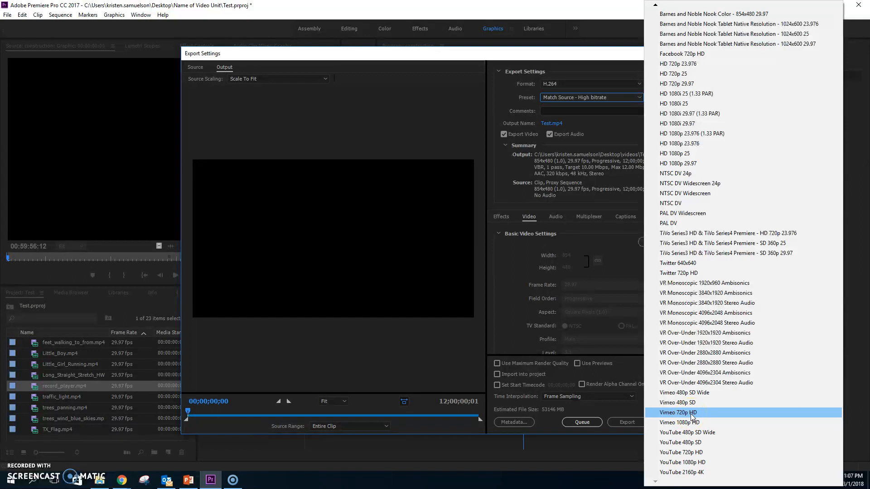
pyautogui.click(690, 415)
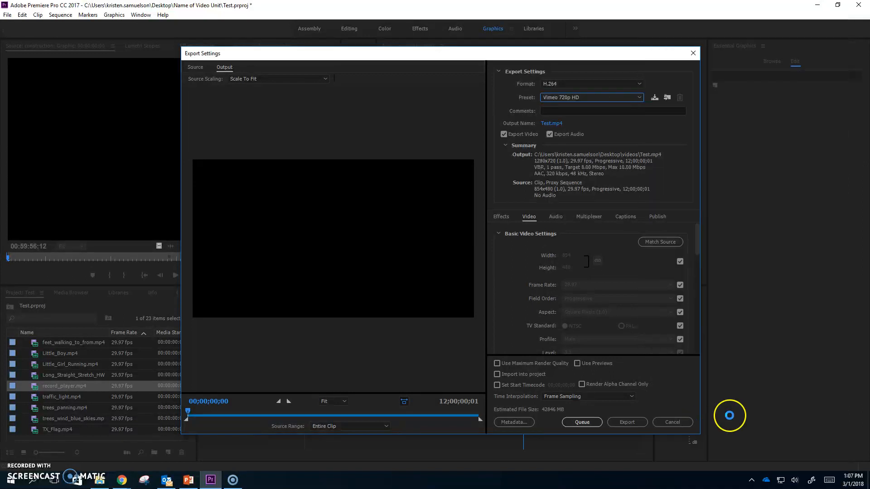
# - Save the output to the Desktop's Name of Video Unit folder, named with 1, the last name and "name of assignment", joined by underscores
pyautogui.click(554, 123)
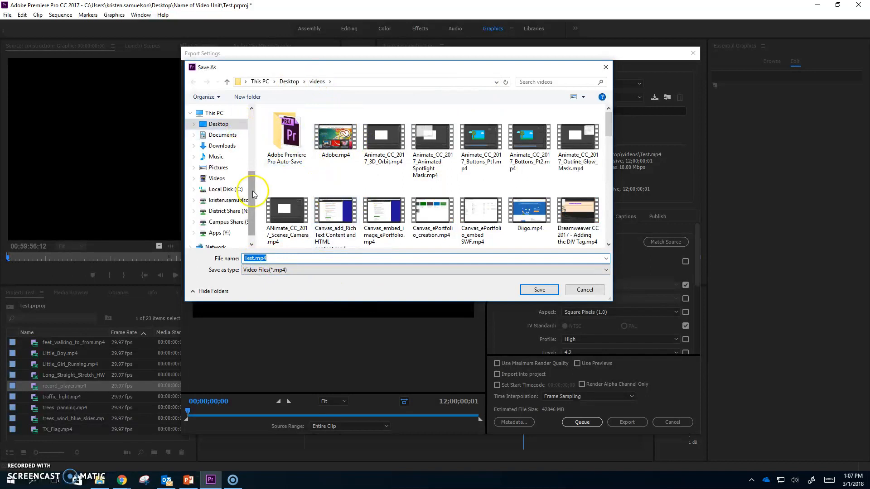
pyautogui.click(219, 124)
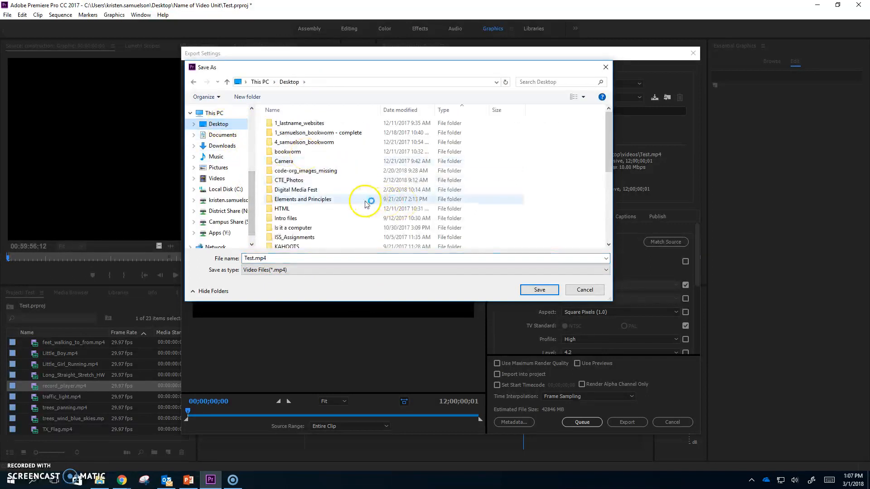
pyautogui.scroll(-2, 311, 230)
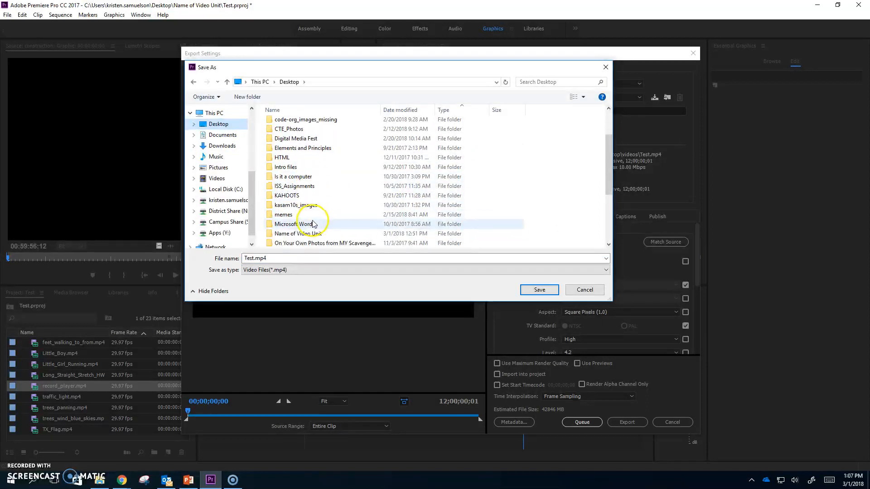
pyautogui.doubleClick(313, 233)
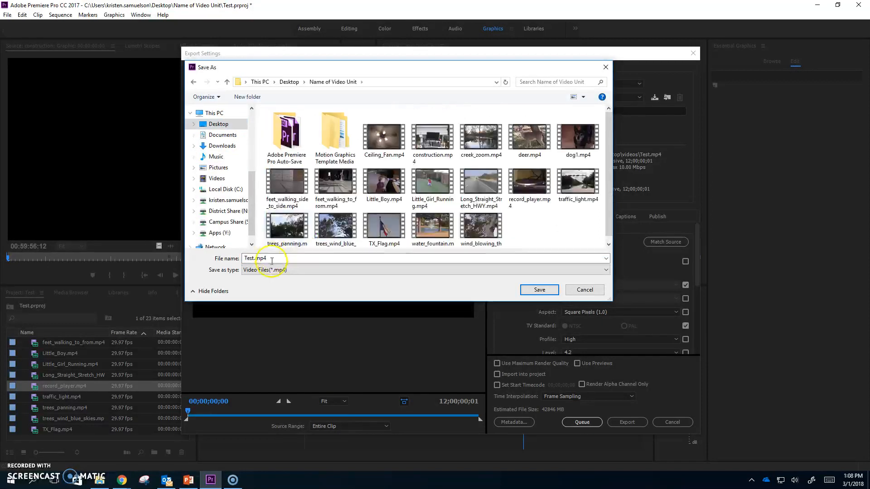
pyautogui.doubleClick(245, 258)
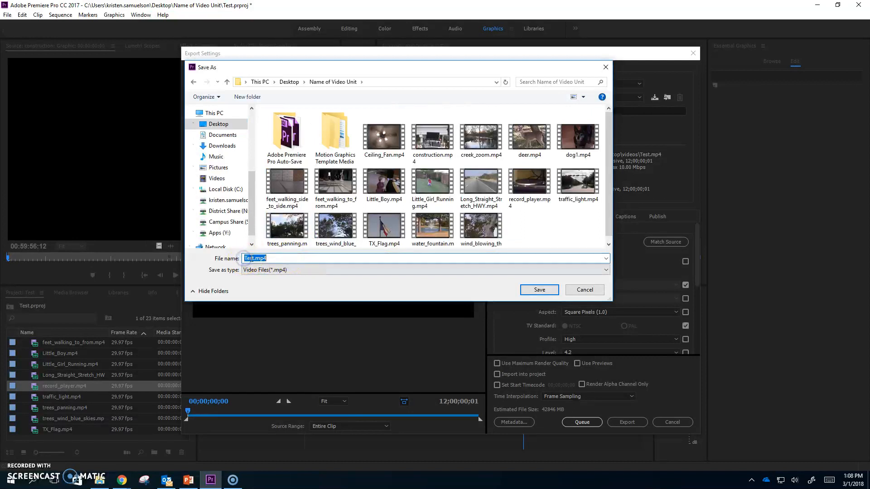
pyautogui.doubleClick(252, 258)
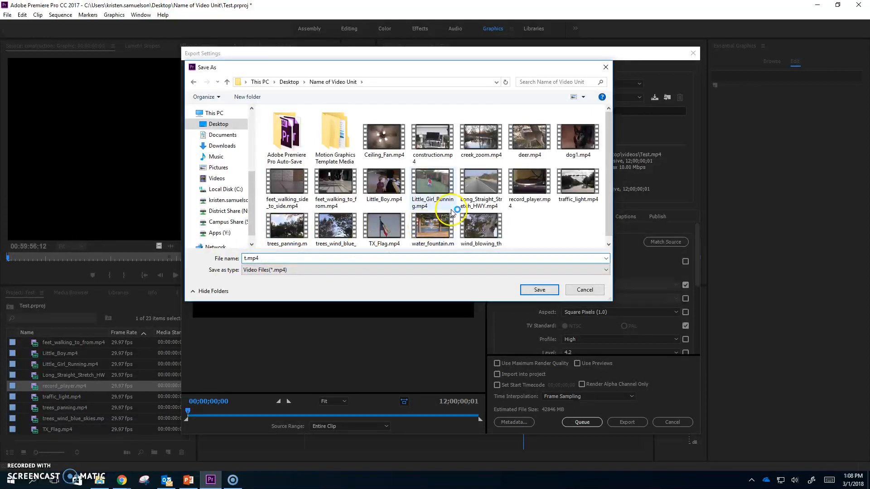
pyautogui.write('1_samuelson_name of assignmen')
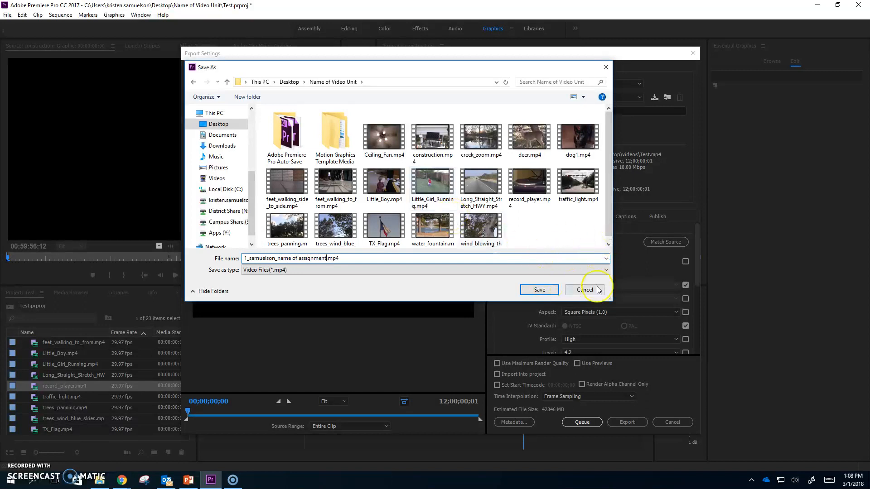
pyautogui.click(552, 289)
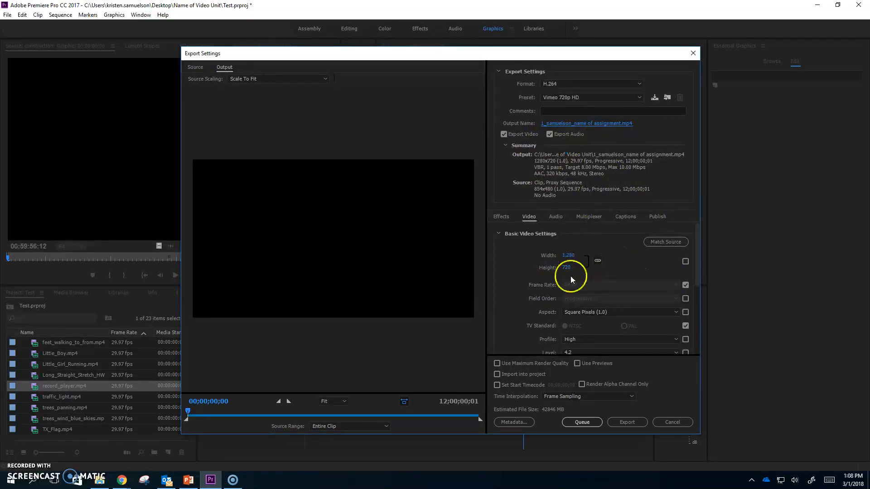
# - Review the export's video settings and collapse the Basic Video Settings section
pyautogui.scroll(-3, 596, 285)
pyautogui.scroll(-2, 576, 274)
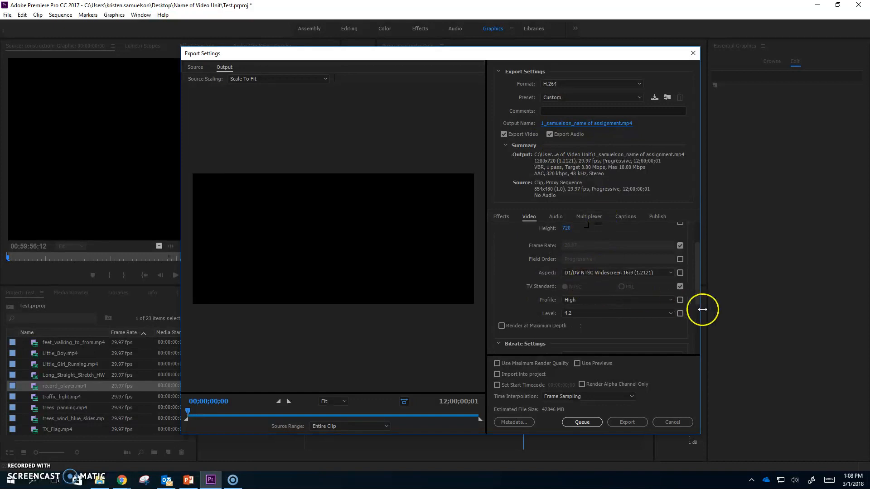
pyautogui.scroll(3, 634, 288)
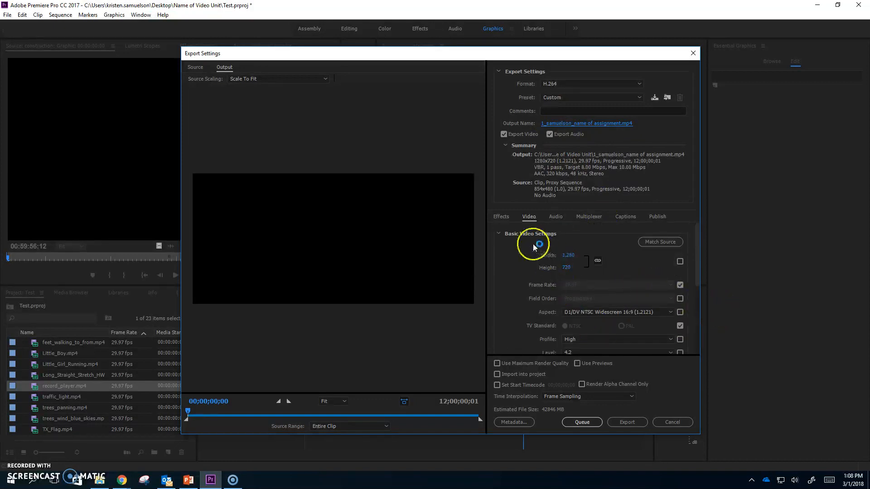
pyautogui.click(500, 234)
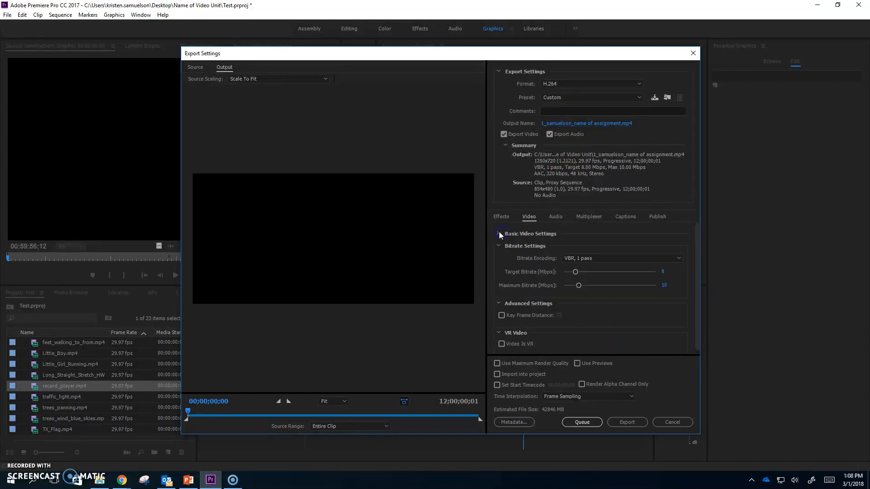
# - Start exporting the video and cancel the encoding
pyautogui.click(620, 420)
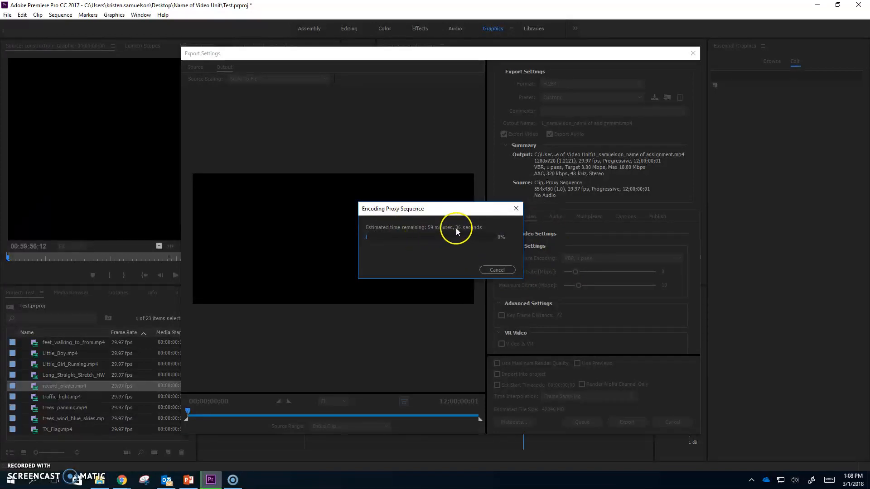
pyautogui.click(497, 270)
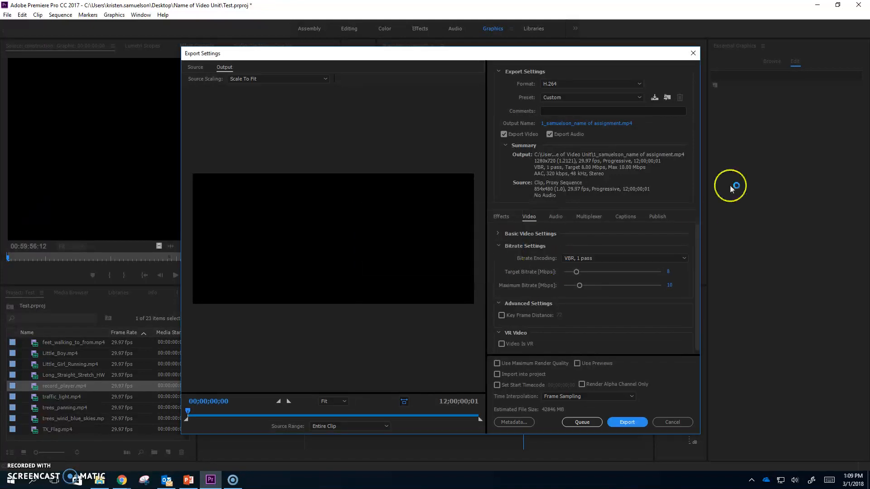
# - Switch the export format to AVI with the NTSC DV preset
pyautogui.click(559, 84)
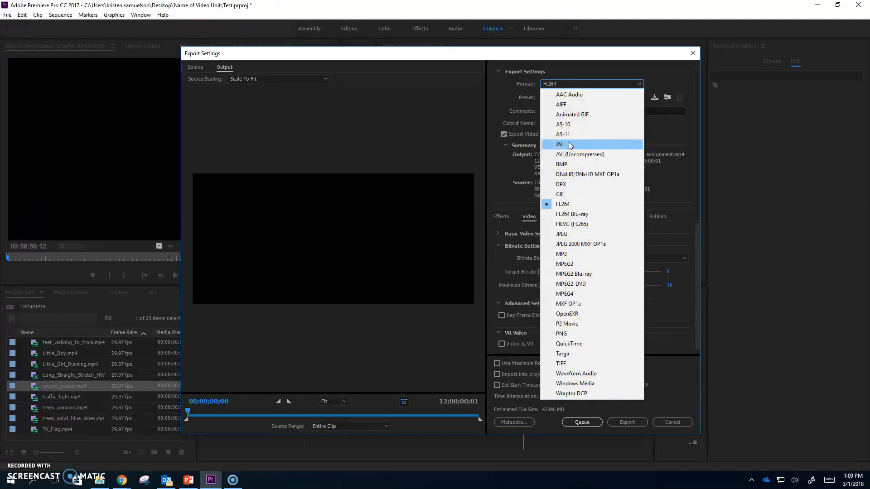
pyautogui.click(580, 255)
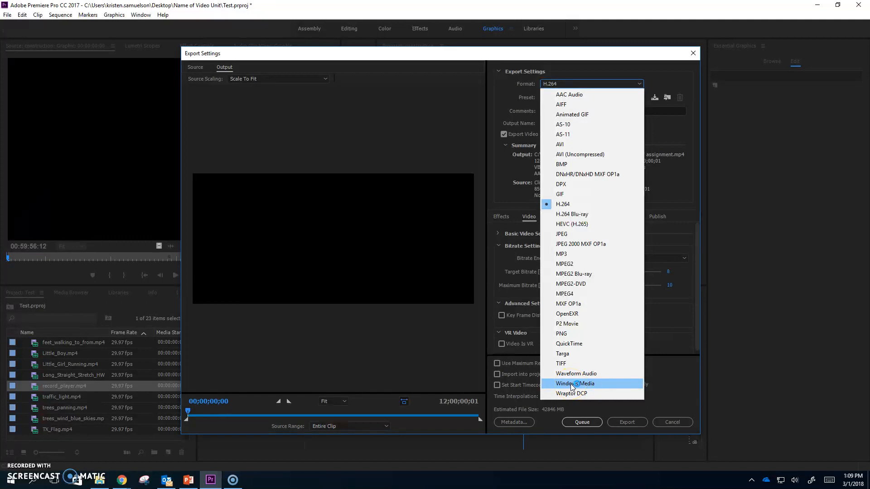
pyautogui.click(632, 83)
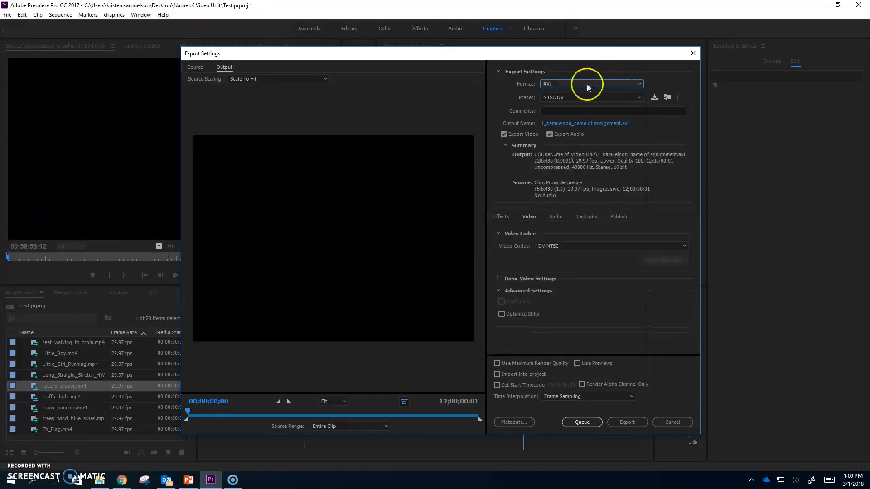
pyautogui.click(574, 97)
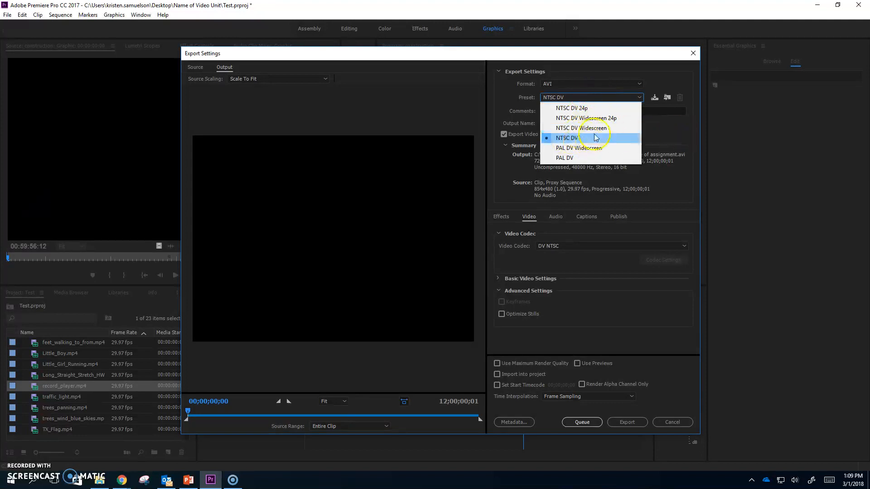
pyautogui.click(579, 141)
# - Switch the export format to MPEG4 with the 3GPP 352 x 288 H.263 preset
pyautogui.click(582, 84)
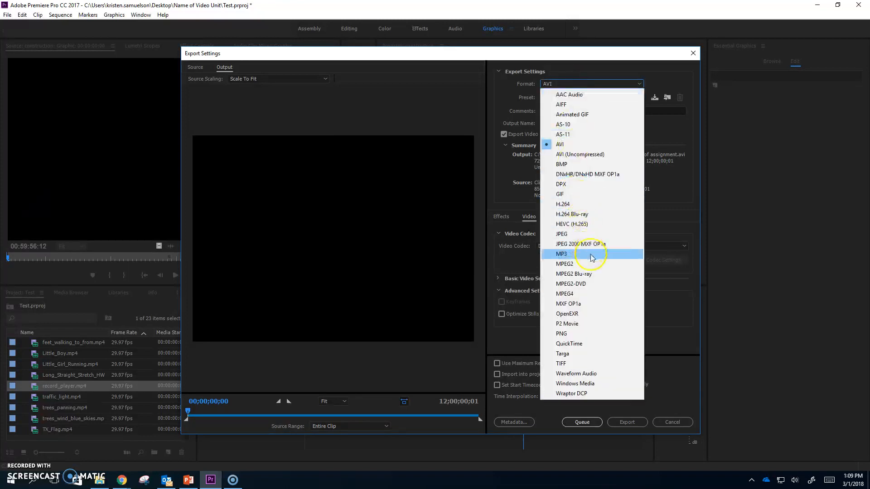
pyautogui.click(589, 294)
pyautogui.click(570, 97)
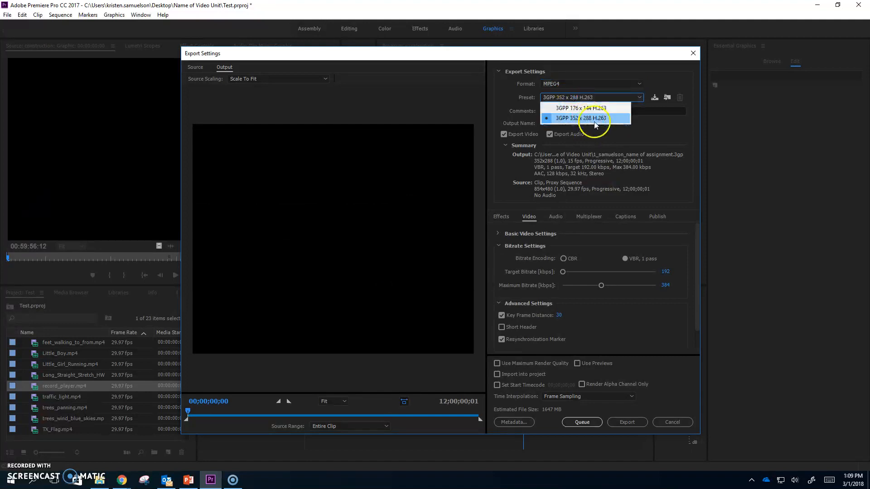
pyautogui.click(587, 119)
# - Switch the export format to Windows Media with the HD 720p 29.97 preset and cancel the export settings without exporting
pyautogui.click(556, 83)
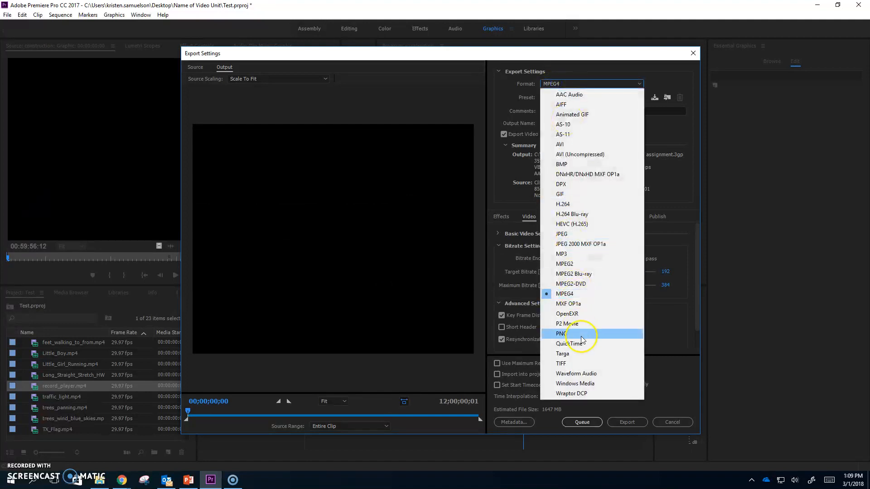
pyautogui.click(691, 135)
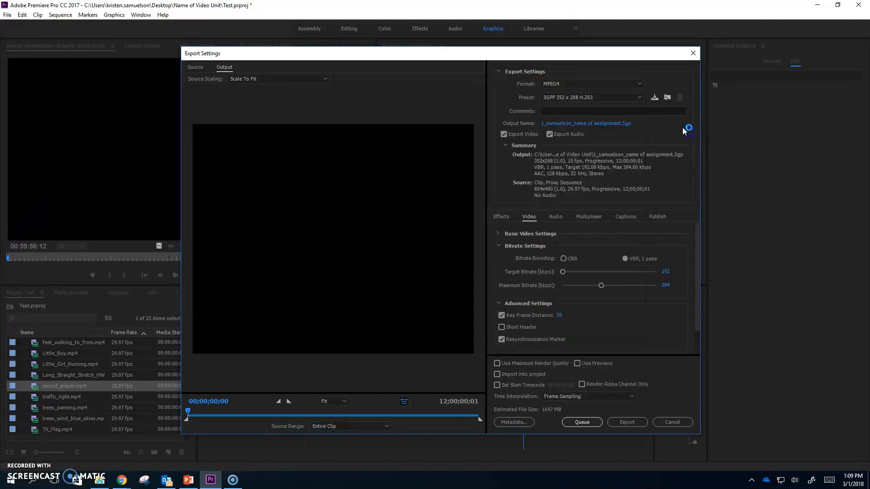
pyautogui.click(562, 83)
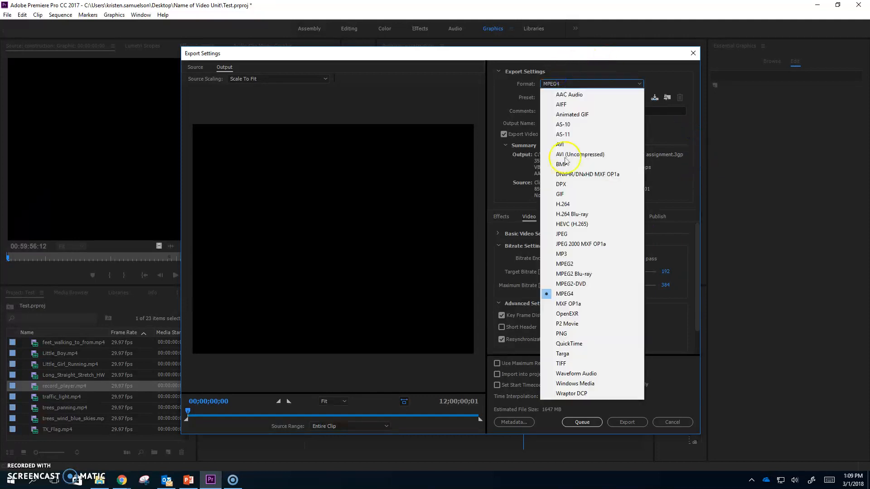
pyautogui.click(588, 384)
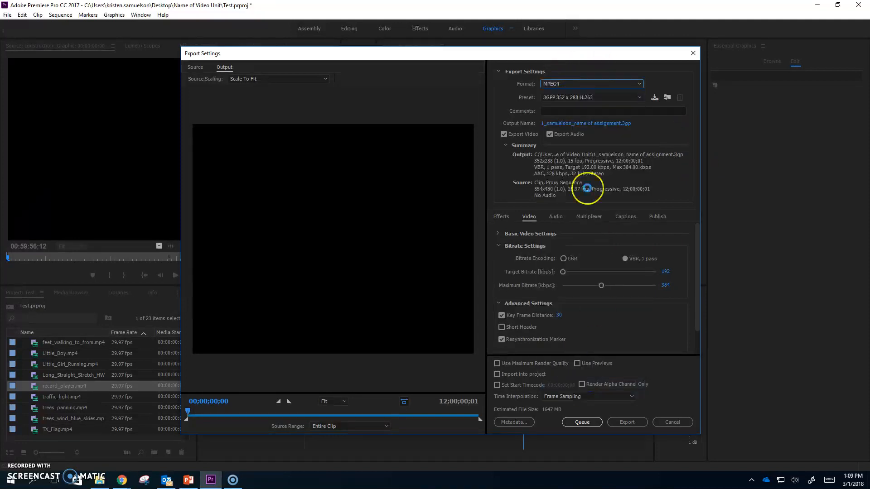
pyautogui.click(577, 98)
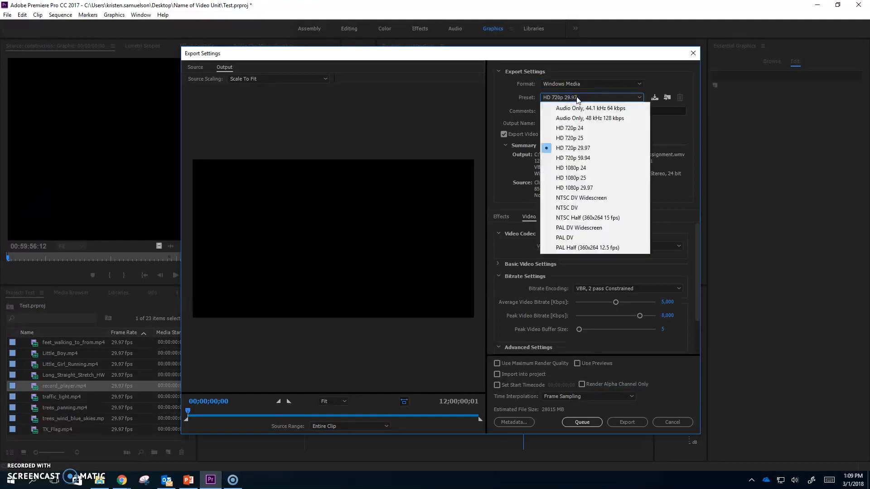
pyautogui.click(593, 155)
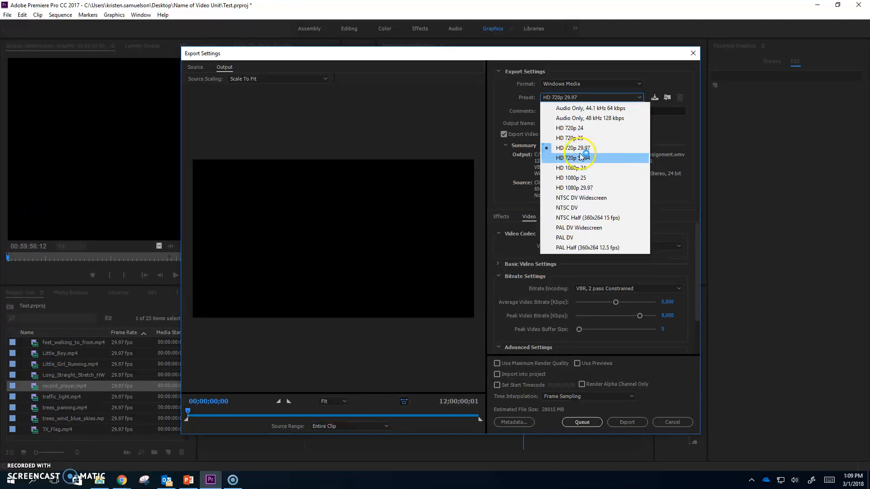
pyautogui.click(593, 149)
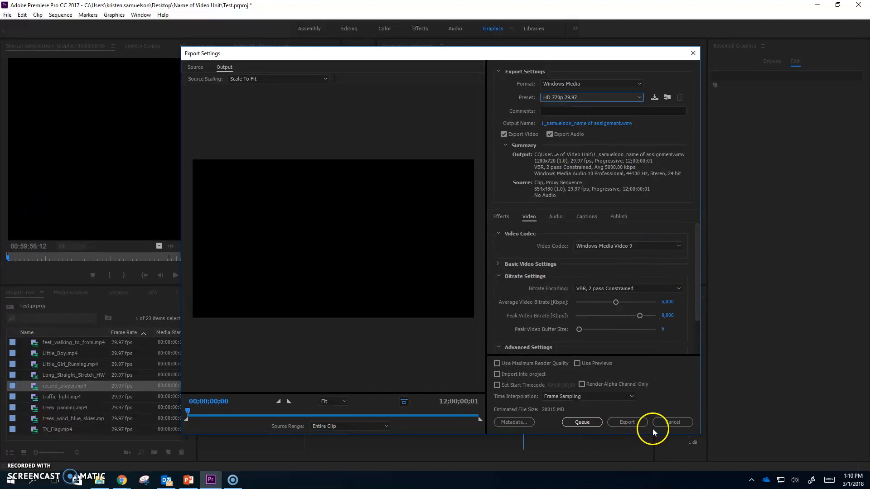
pyautogui.click(685, 423)
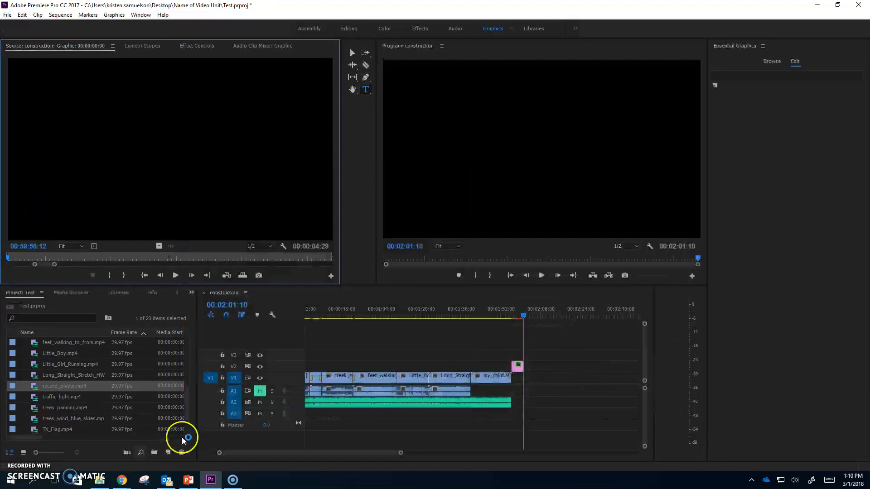